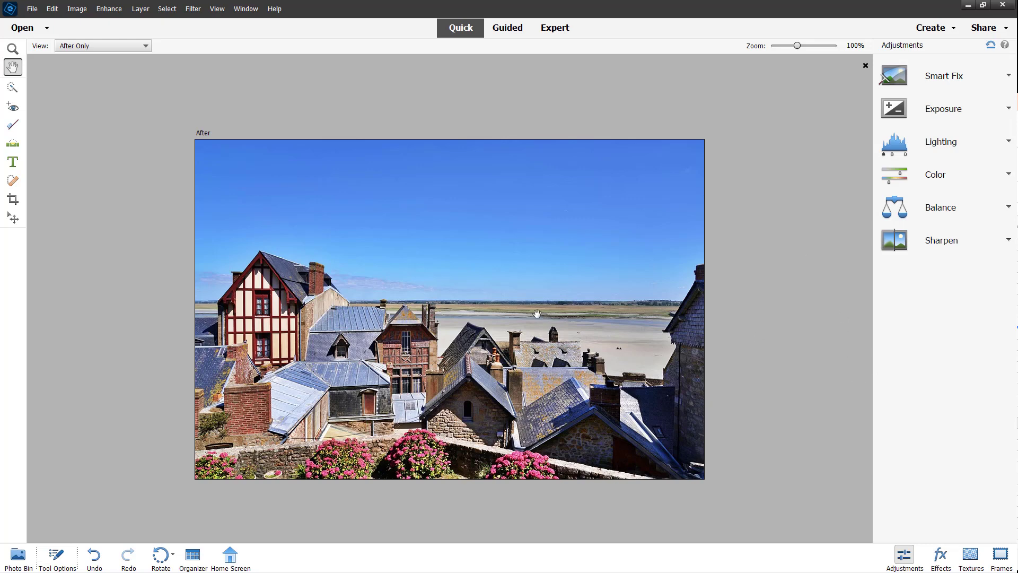
Switch from Quick mode to Guided mode to browse the Fun Edits.
click(515, 30)
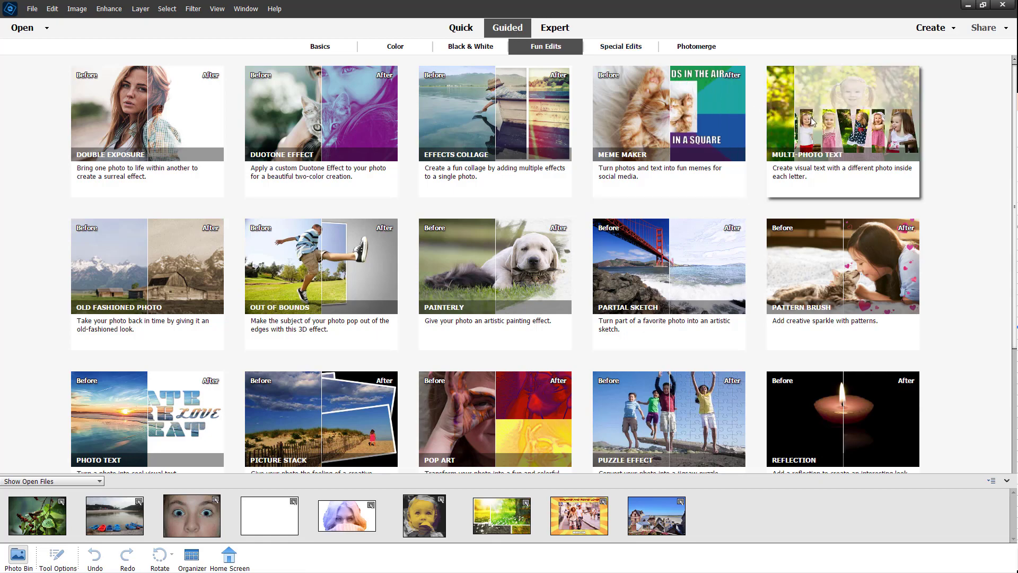
Open the Multi-Photo Text guided edit and activate its Type Tool.
click(836, 130)
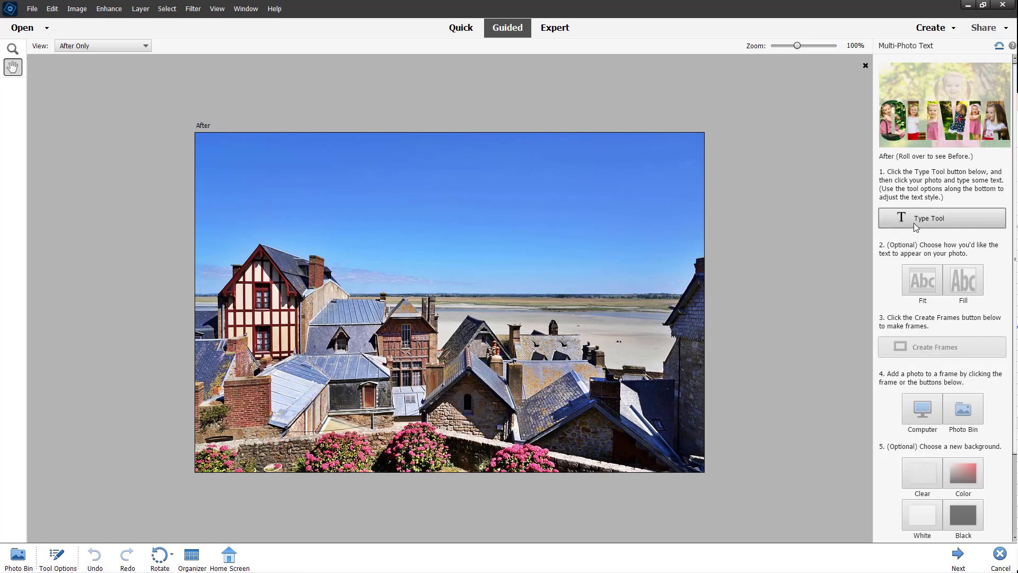
click(909, 222)
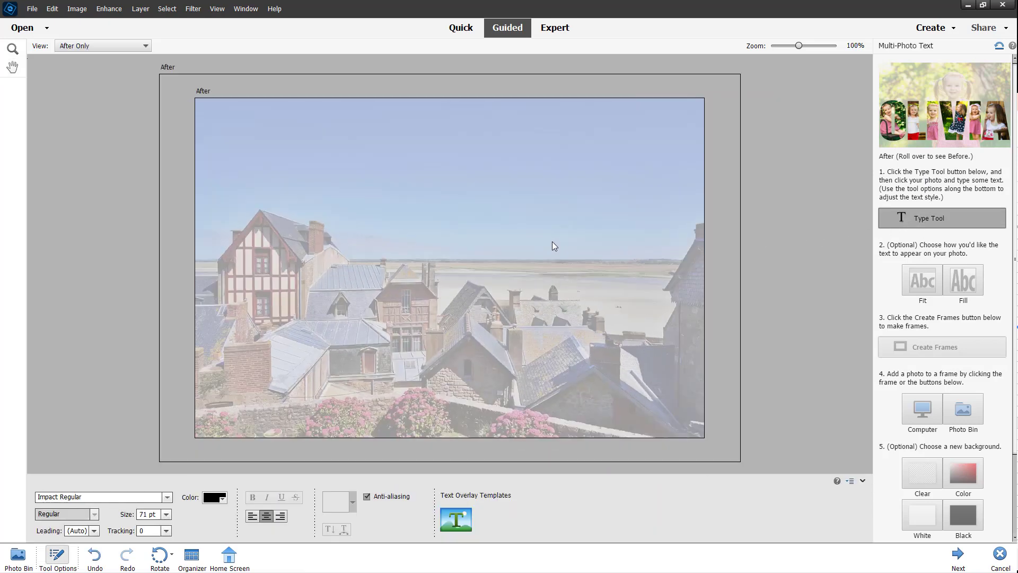
Type TUTORTUBE on the photo, move it into view, and fit it to the image width.
click(256, 231)
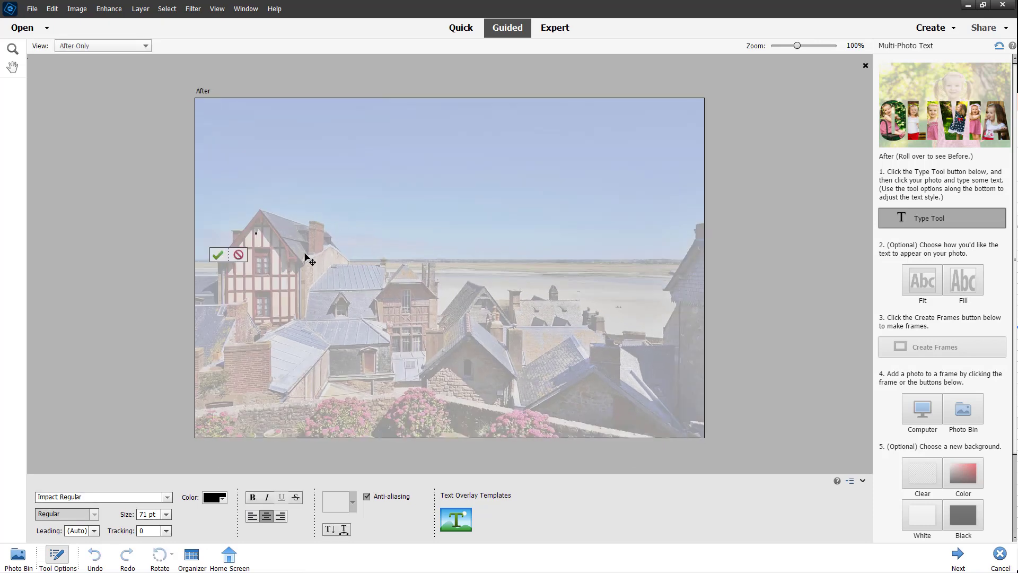
text(TUTORTUBE)
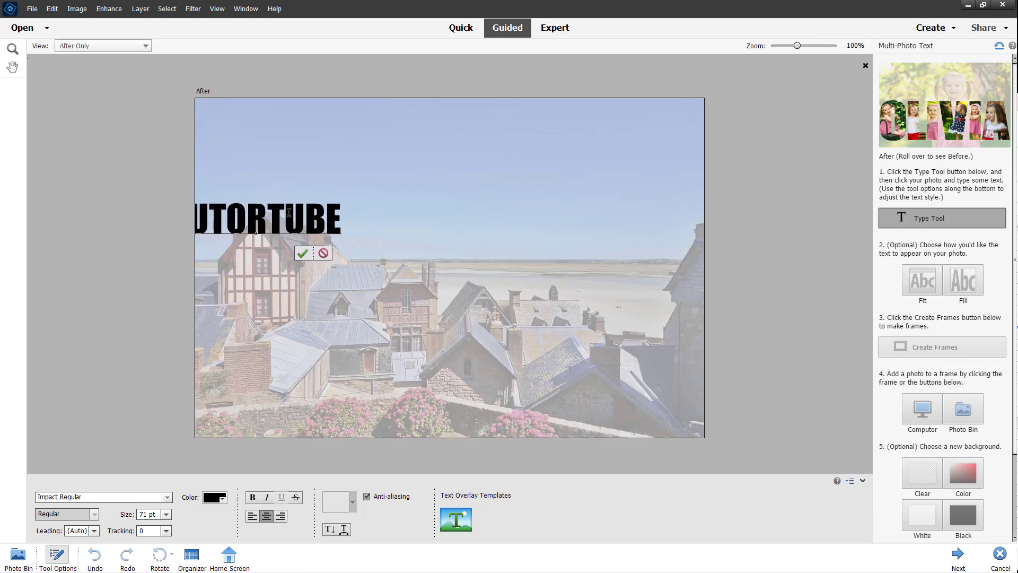
click(302, 253)
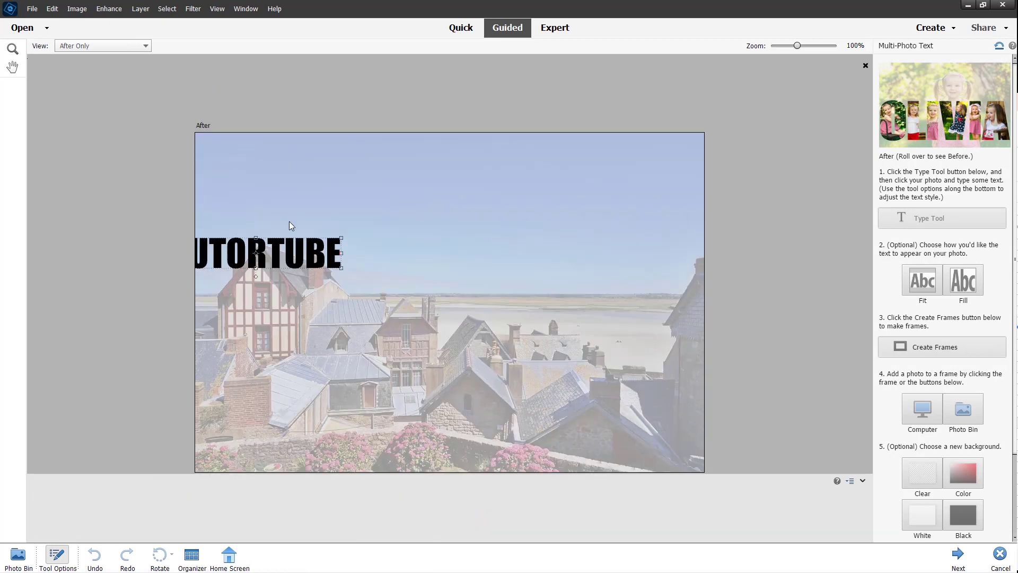
drag(305, 255, 346, 246)
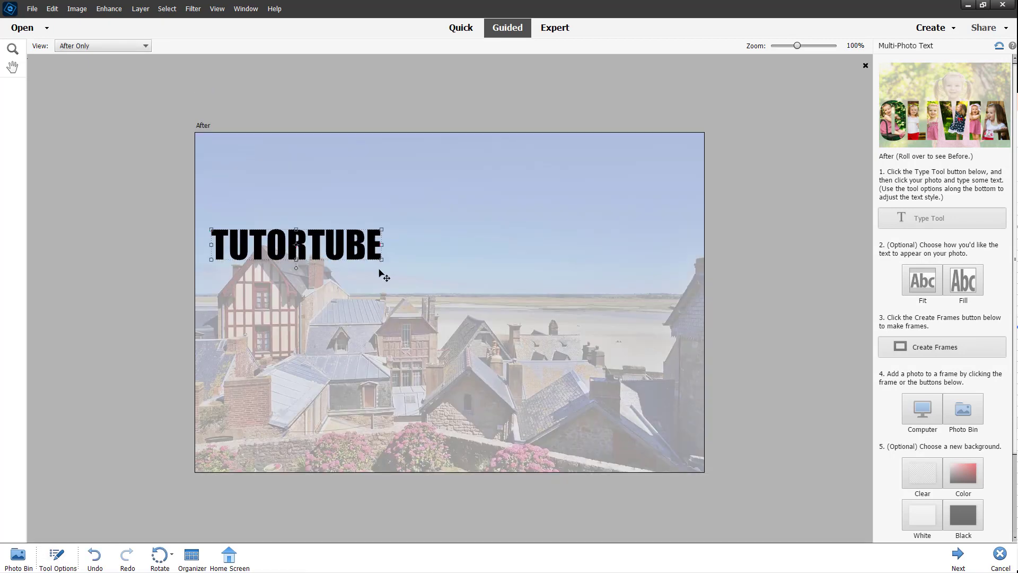
click(932, 280)
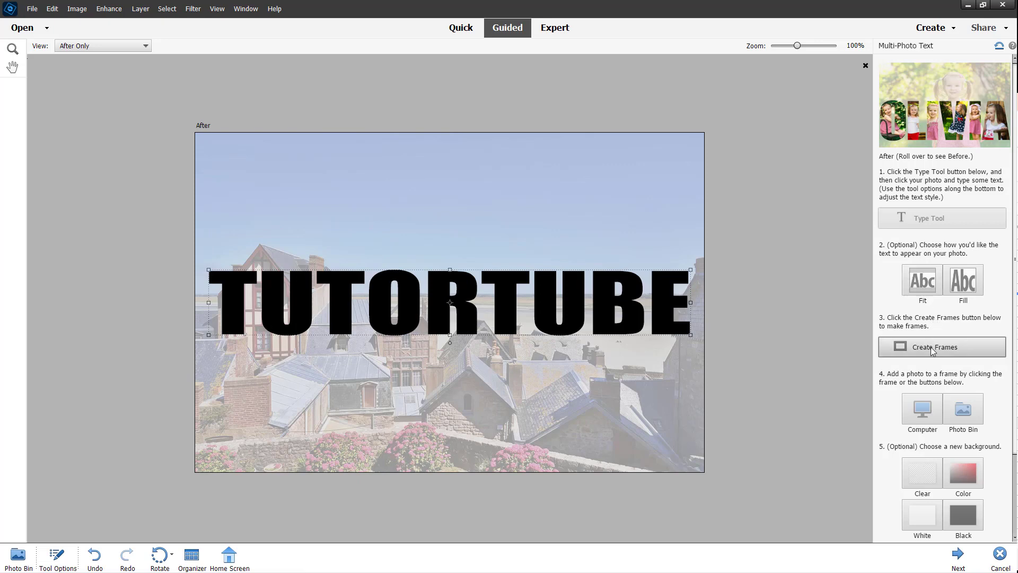
Convert the TUTORTUBE letters into photo frames and begin filling the first letter.
scroll(926, 318, down, 3)
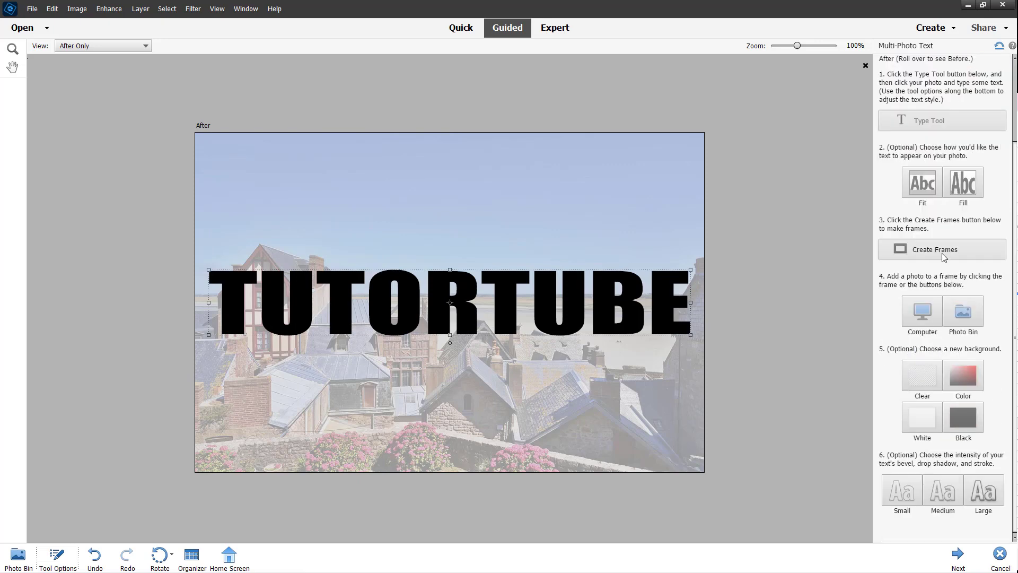
click(943, 256)
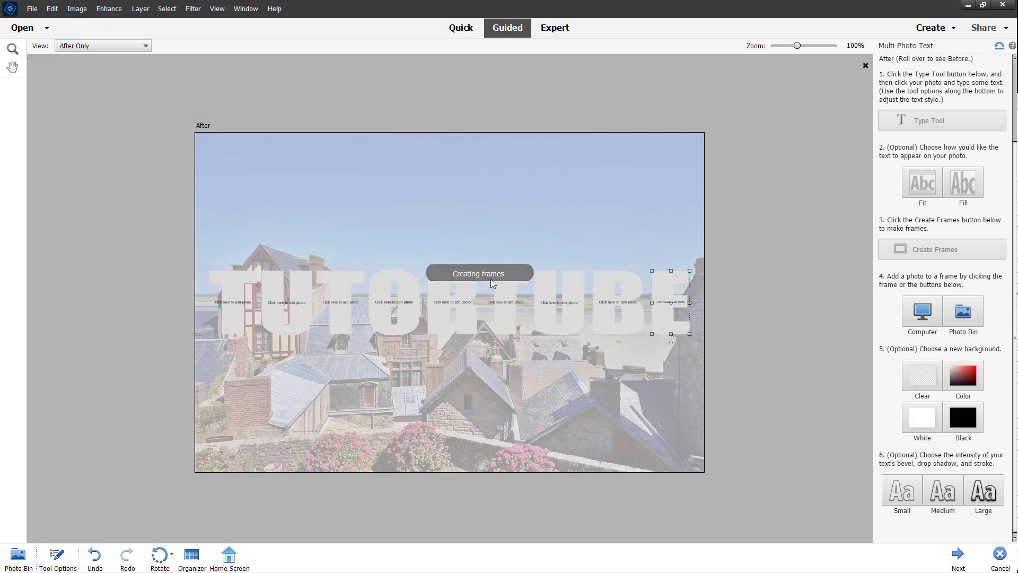
click(244, 302)
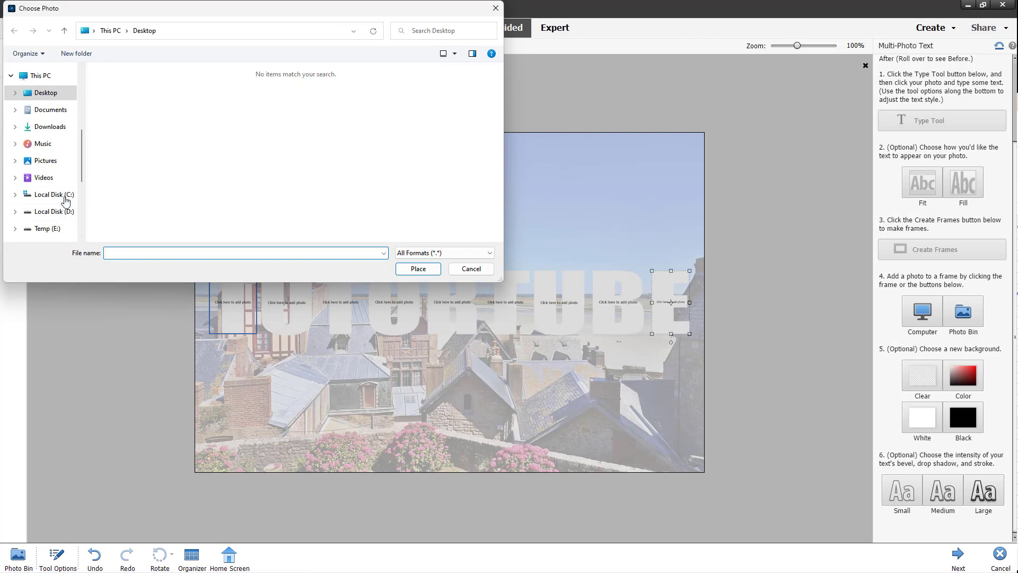
Place girl.jpg into the first T frame and confirm it.
scroll(62, 196, down, 3)
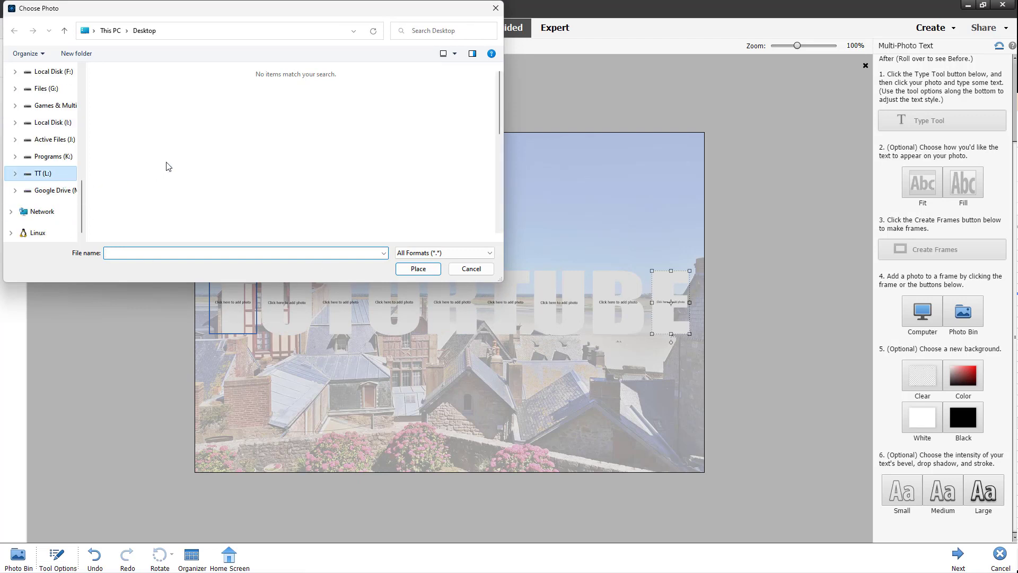
scroll(317, 175, down, 4)
scroll(316, 172, up, 4)
scroll(318, 173, down, 5)
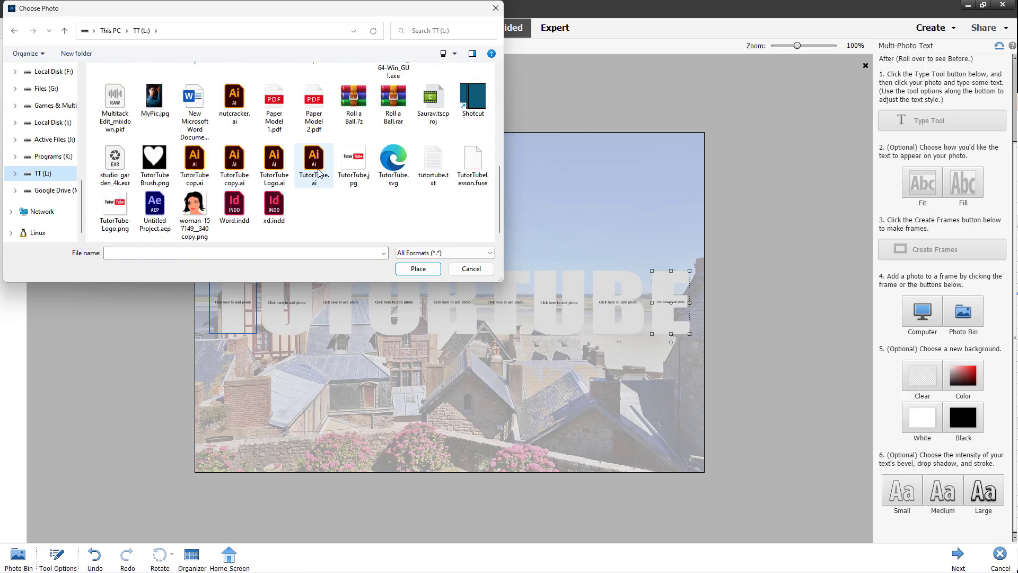
scroll(318, 172, up, 3)
click(354, 195)
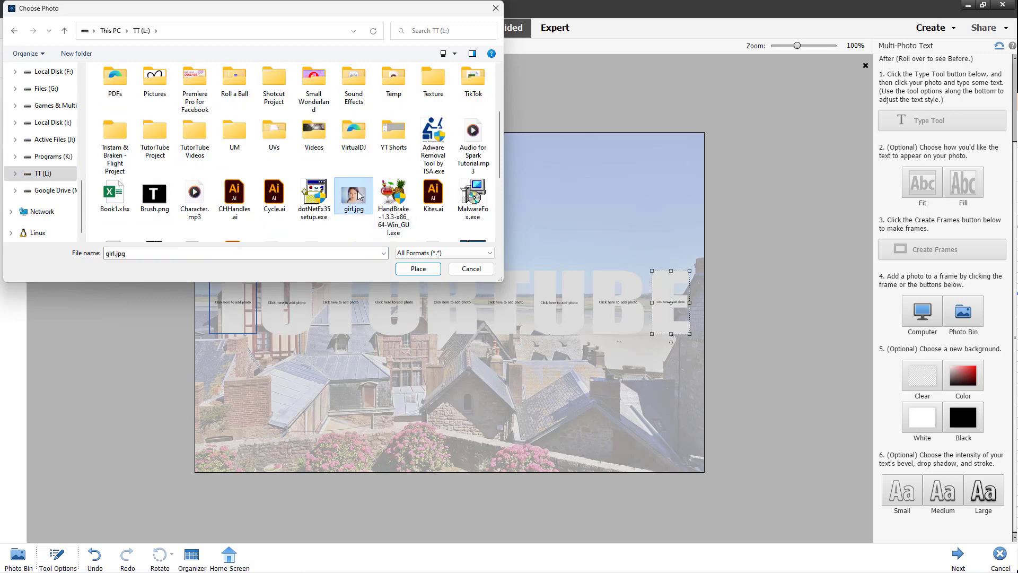
double_click(358, 195)
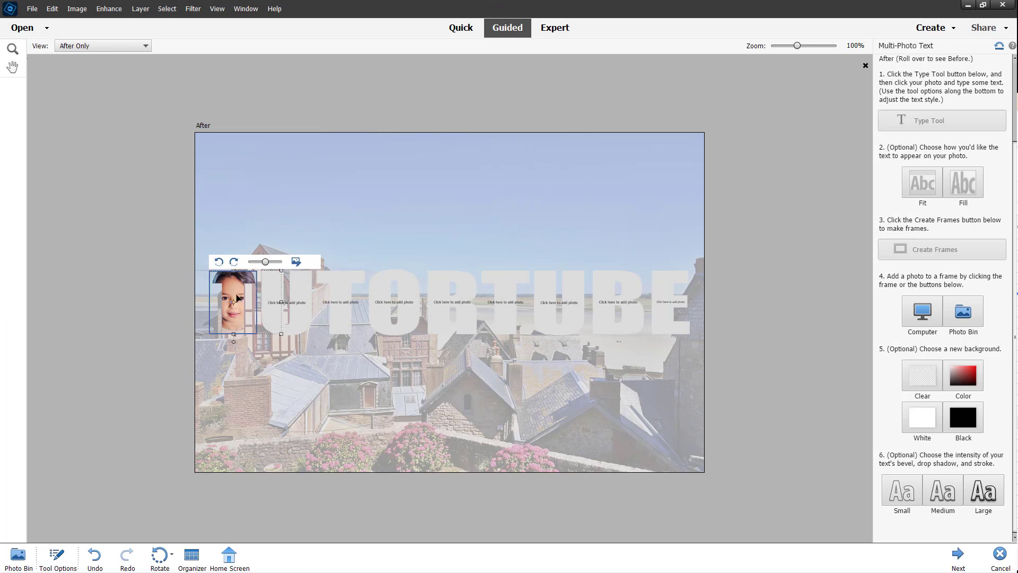
click(286, 306)
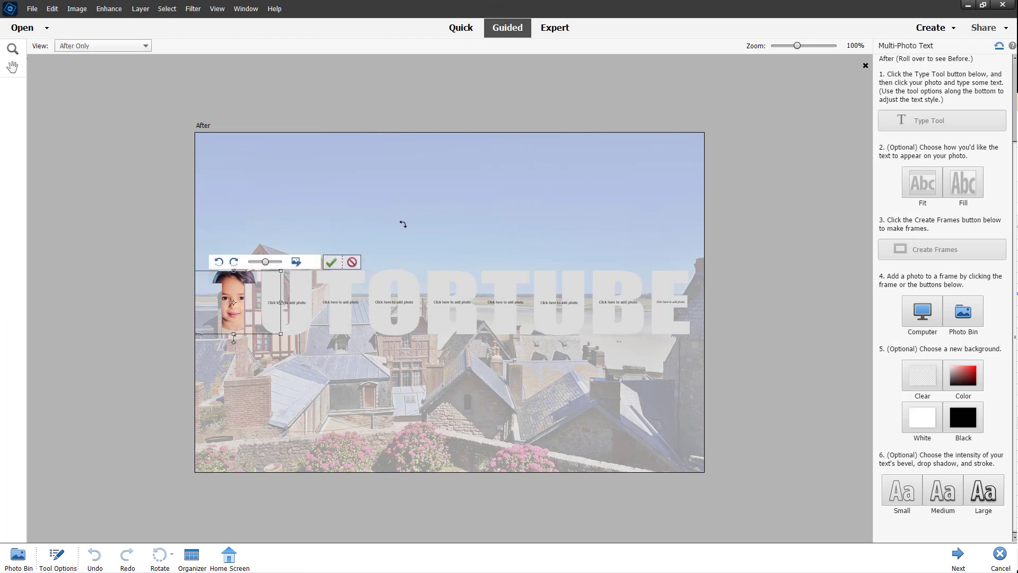
click(331, 262)
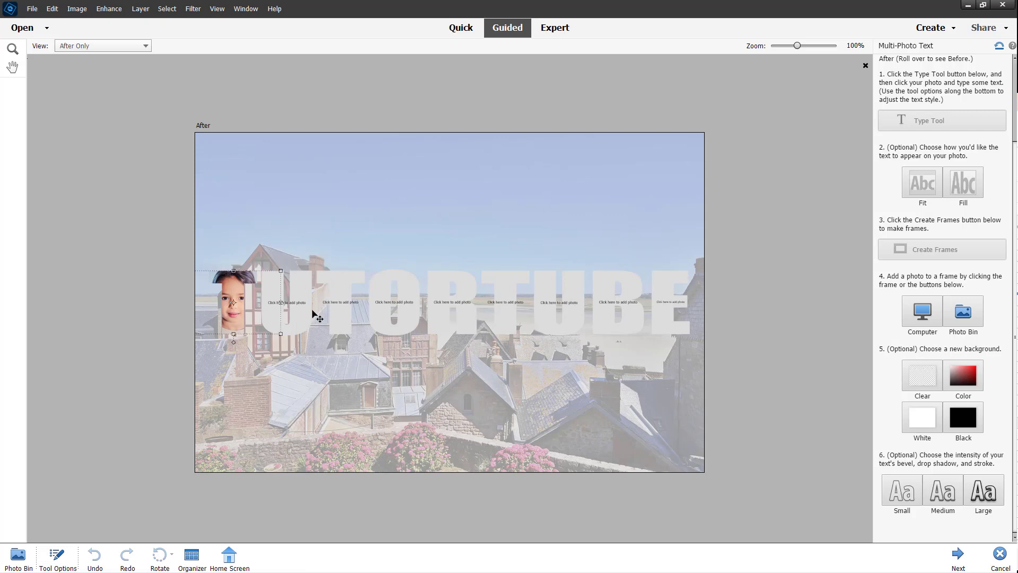
Fill the U with MyPic.jpg, enlarged and rotated a quarter turn right.
click(304, 307)
scroll(162, 179, down, 5)
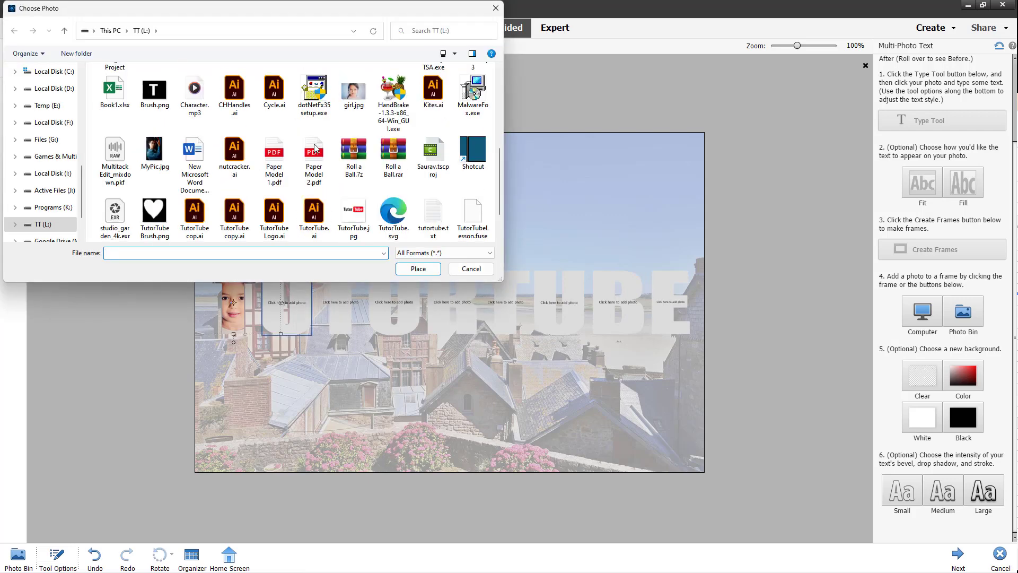
scroll(162, 179, up, 5)
scroll(162, 179, down, 5)
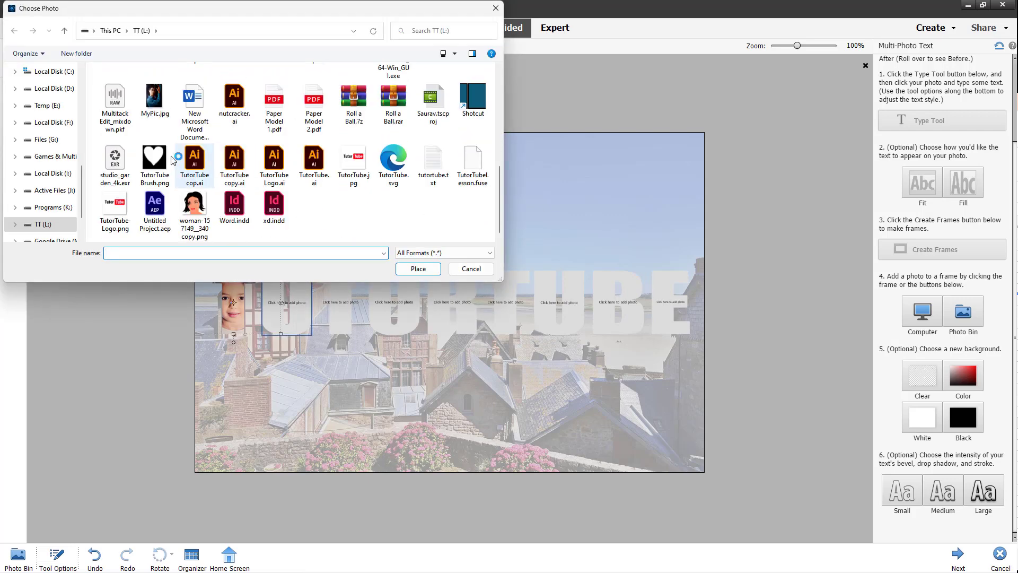
double_click(171, 110)
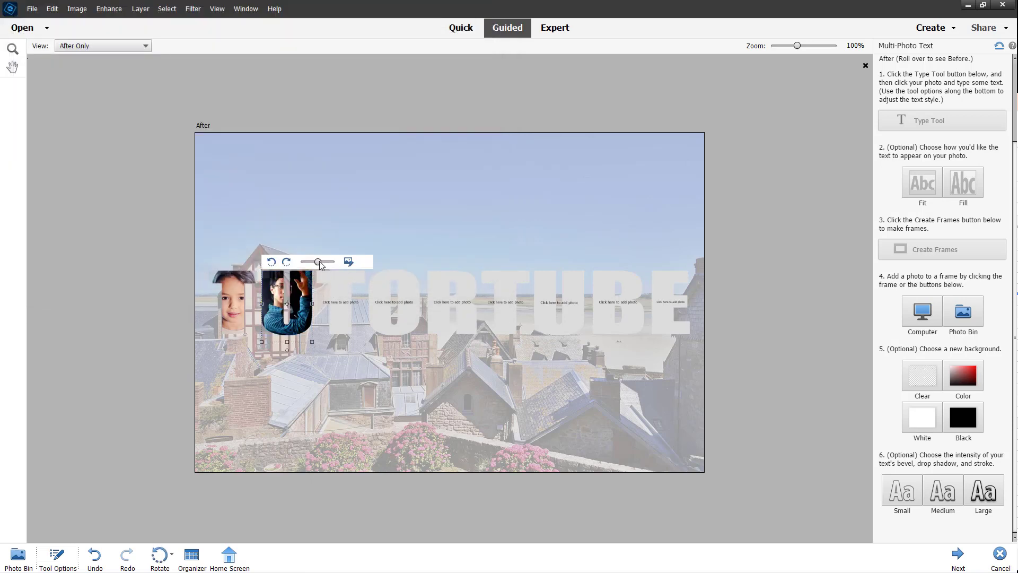
drag(320, 265, 326, 266)
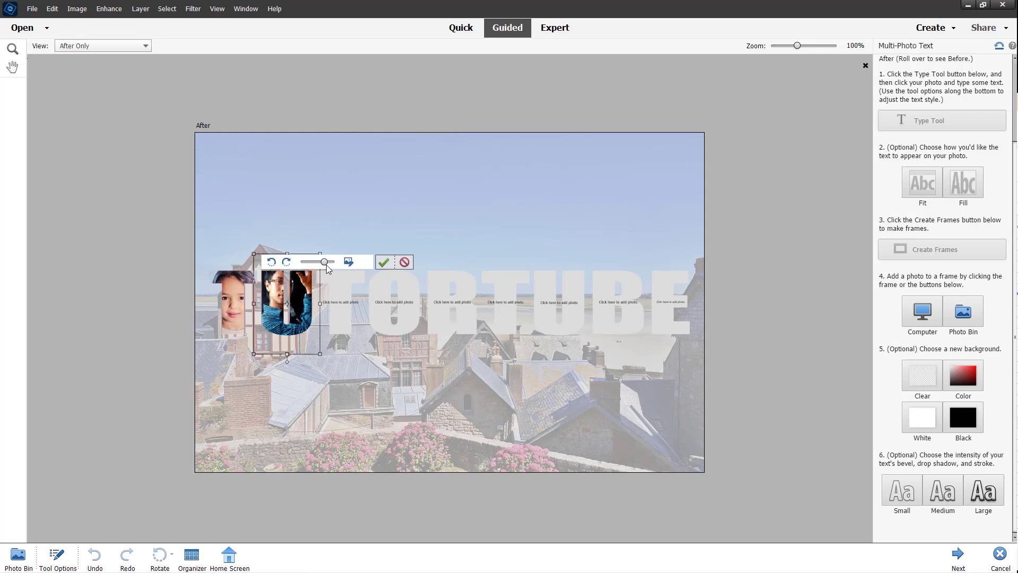
click(287, 263)
click(272, 263)
click(286, 262)
click(383, 263)
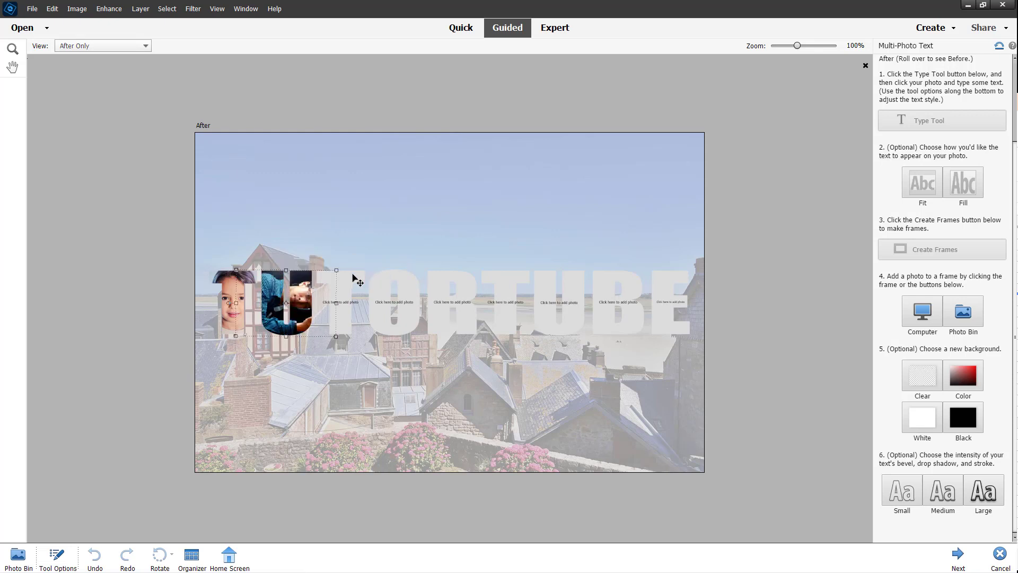
Browse to the Images folder on TT (L:) and fill the third letter with 3.jpg.
click(342, 302)
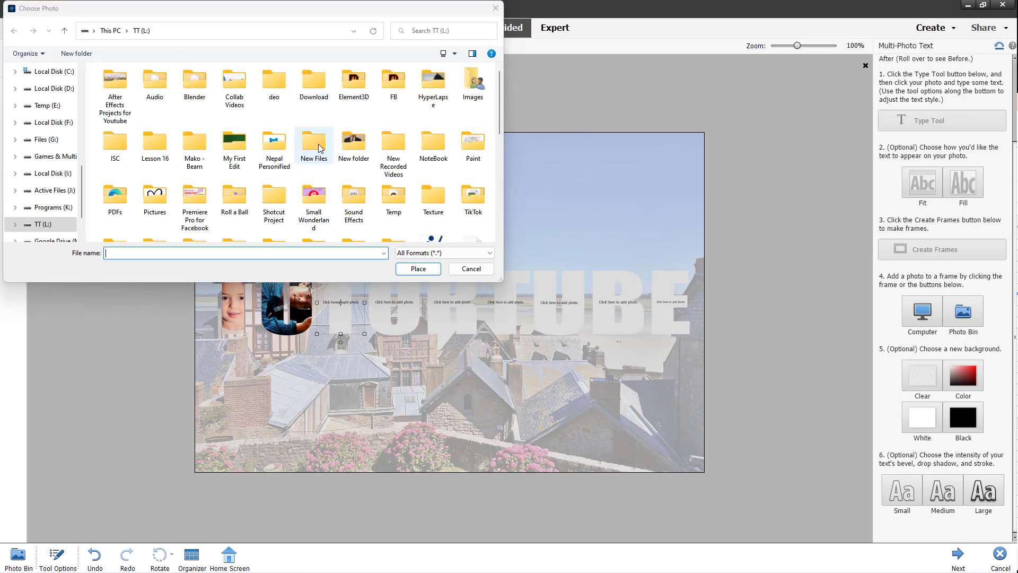
double_click(318, 144)
key(alt+Left)
click(286, 147)
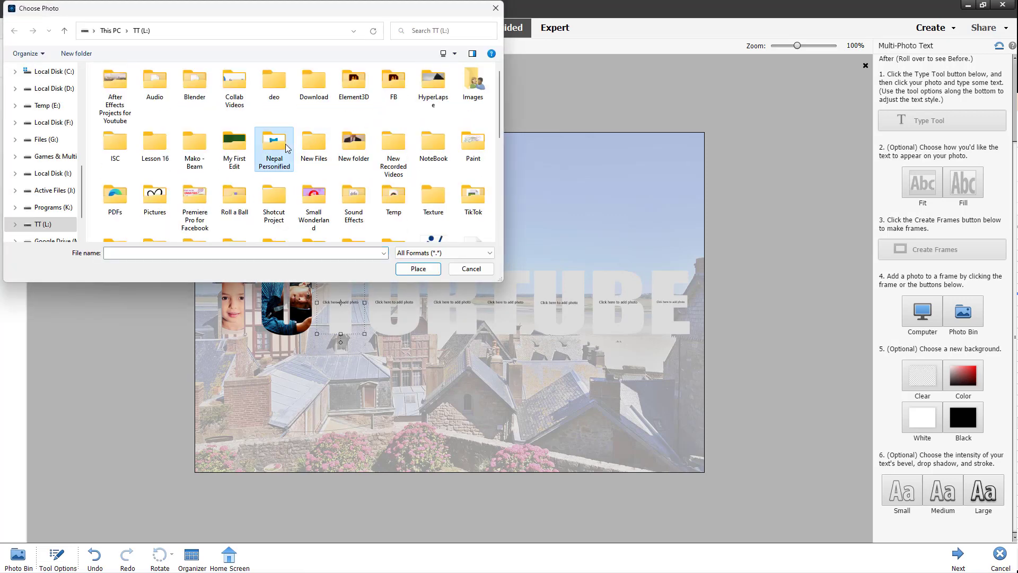
key(p)
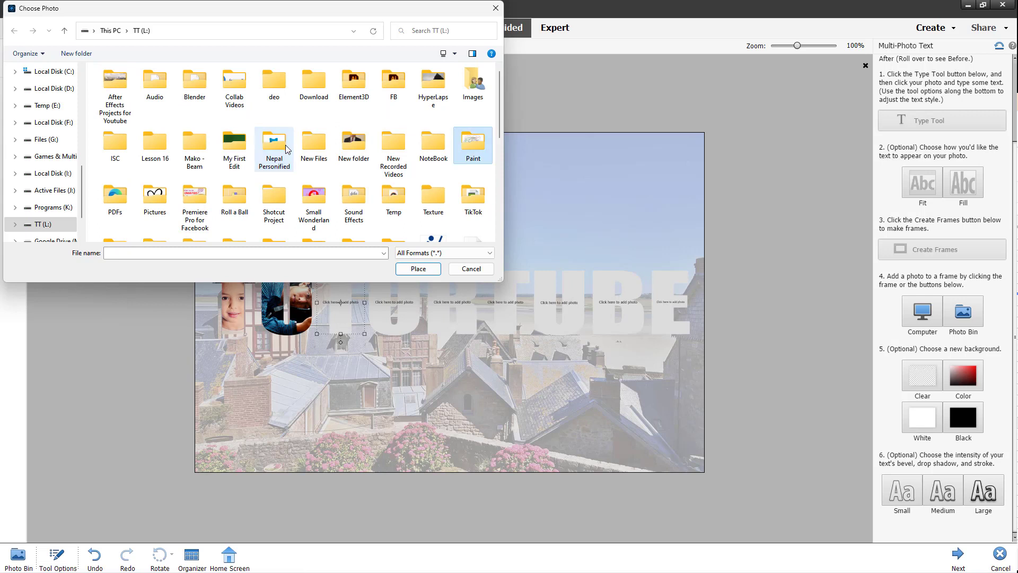
click(203, 147)
key(i)
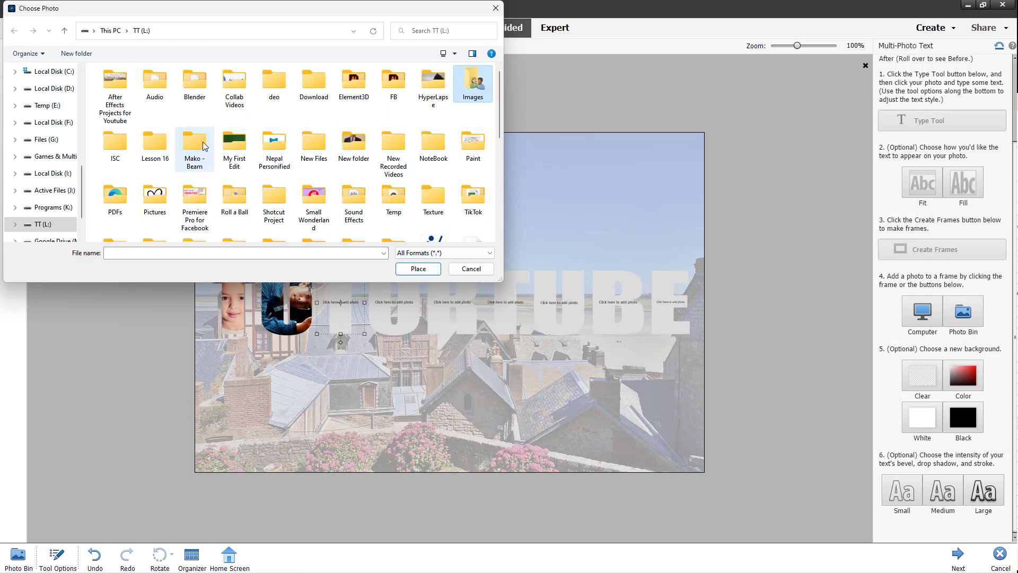
double_click(466, 86)
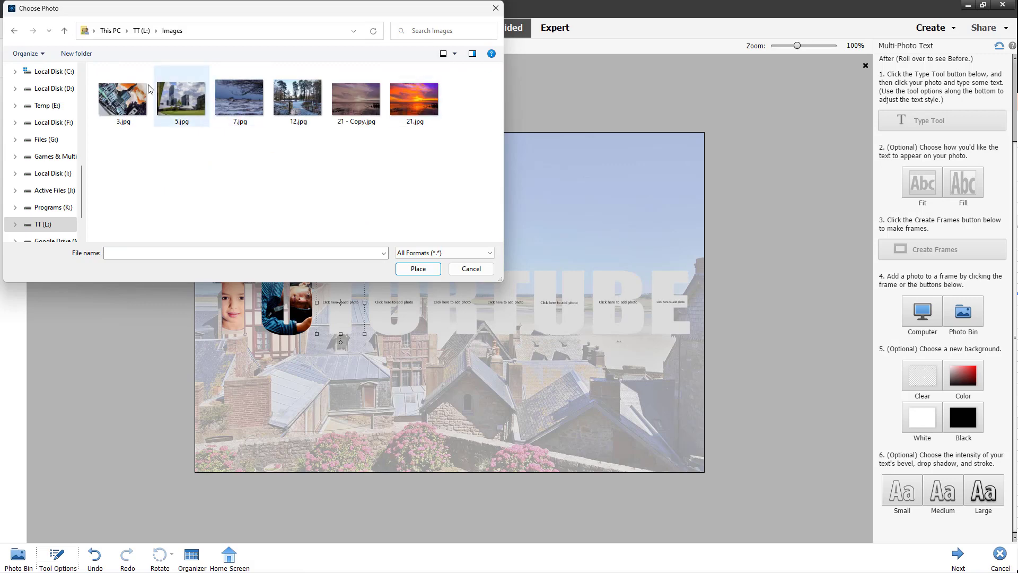
double_click(148, 92)
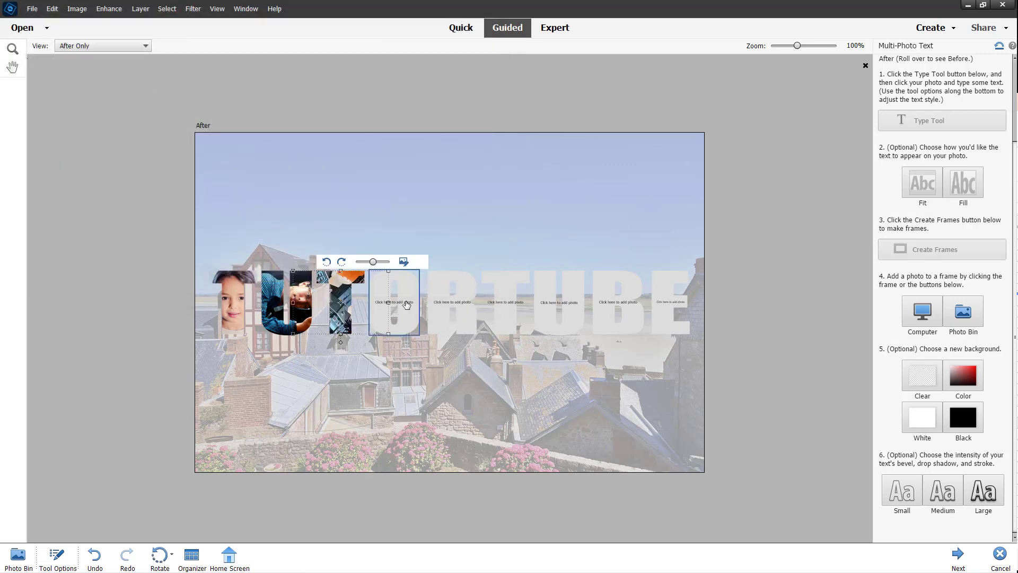
Fill O with 5.jpg, R with 7.jpg, T with the tree, U, and B with the sunset.
click(407, 304)
double_click(186, 102)
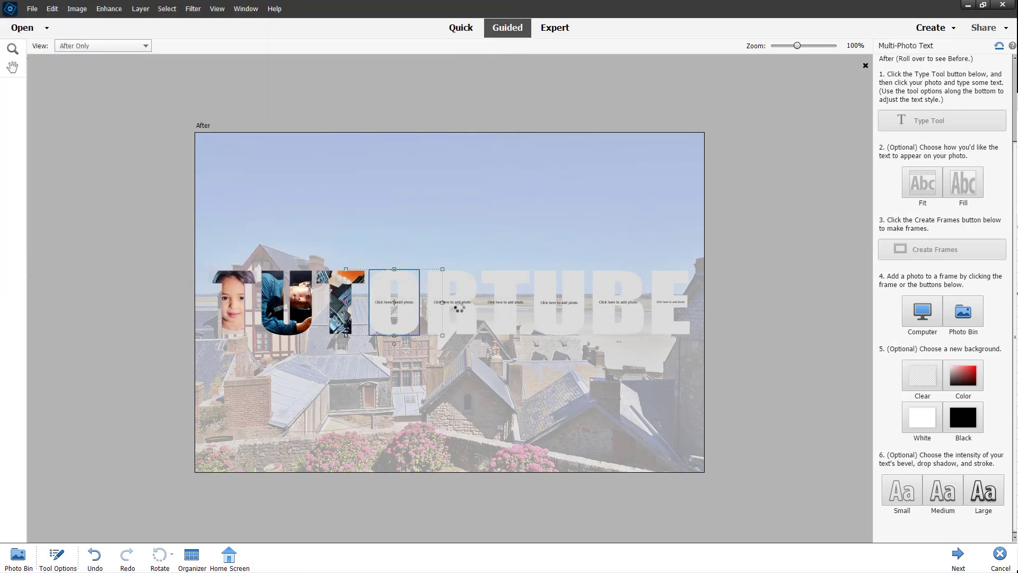
click(455, 304)
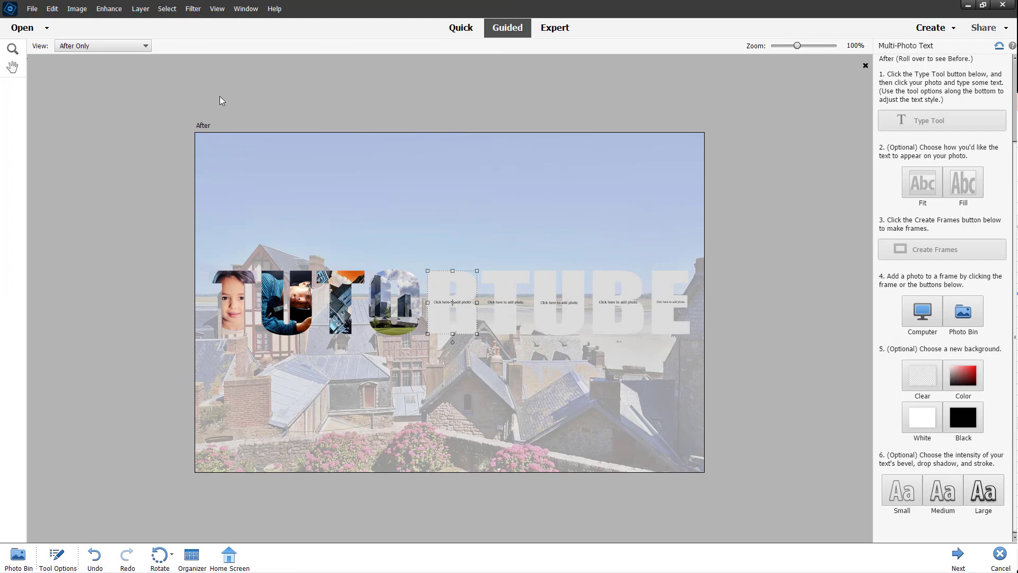
double_click(247, 96)
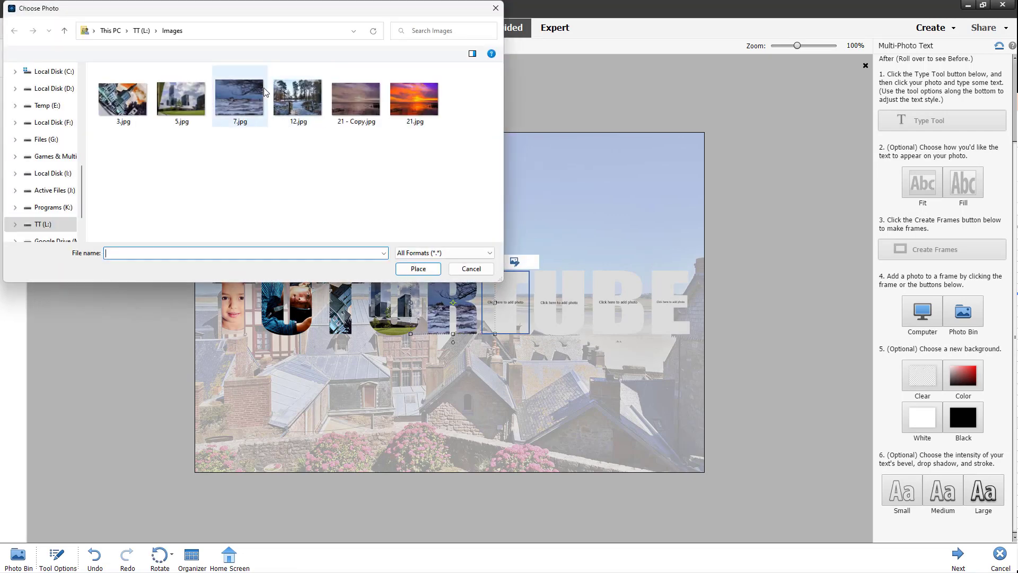
double_click(295, 92)
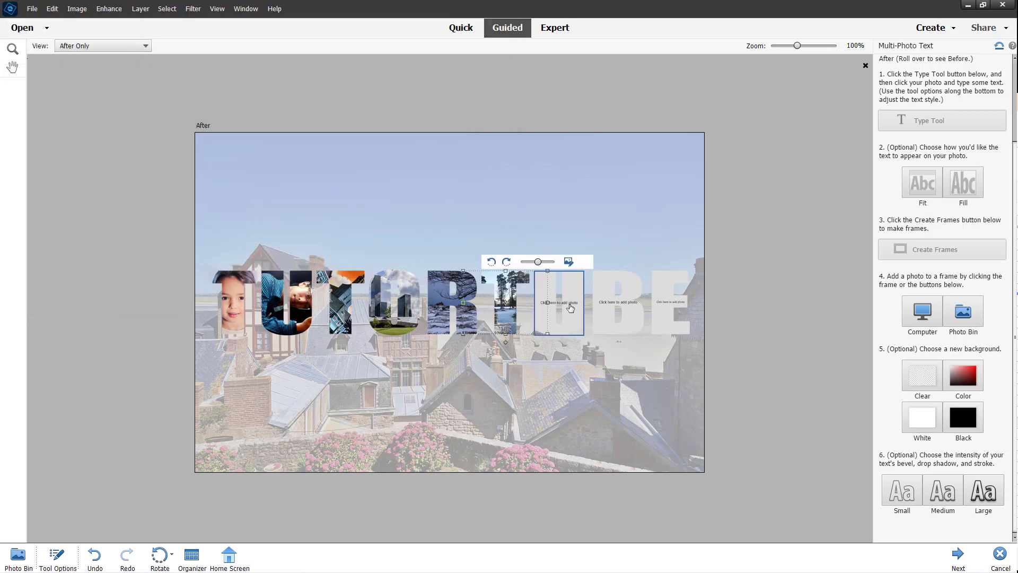
double_click(359, 97)
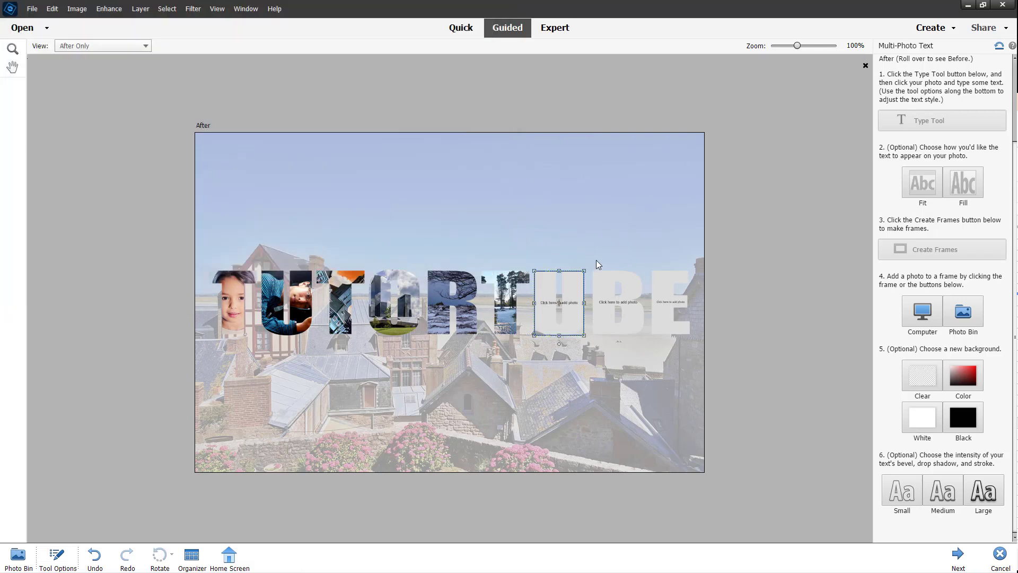
click(635, 306)
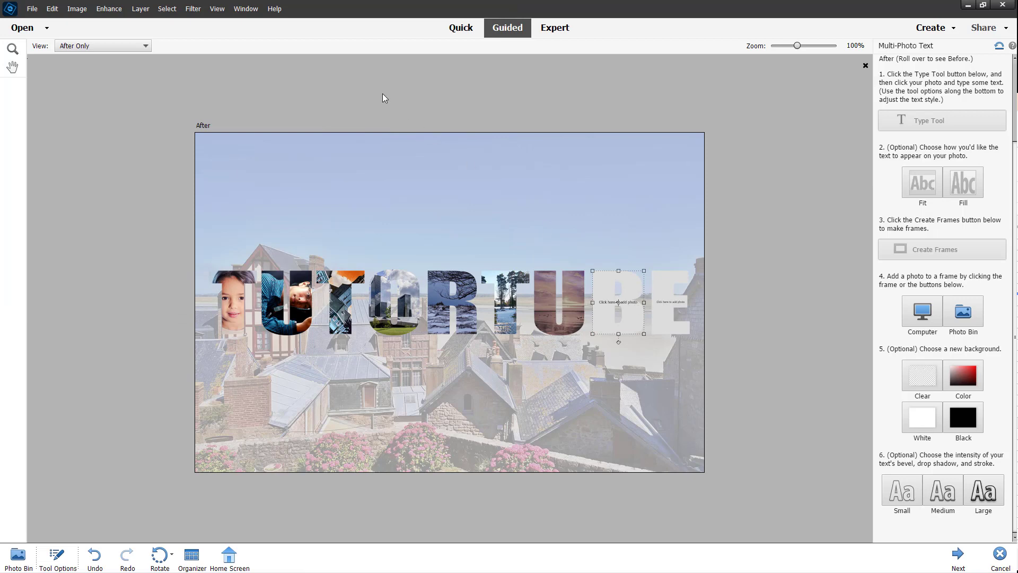
double_click(400, 97)
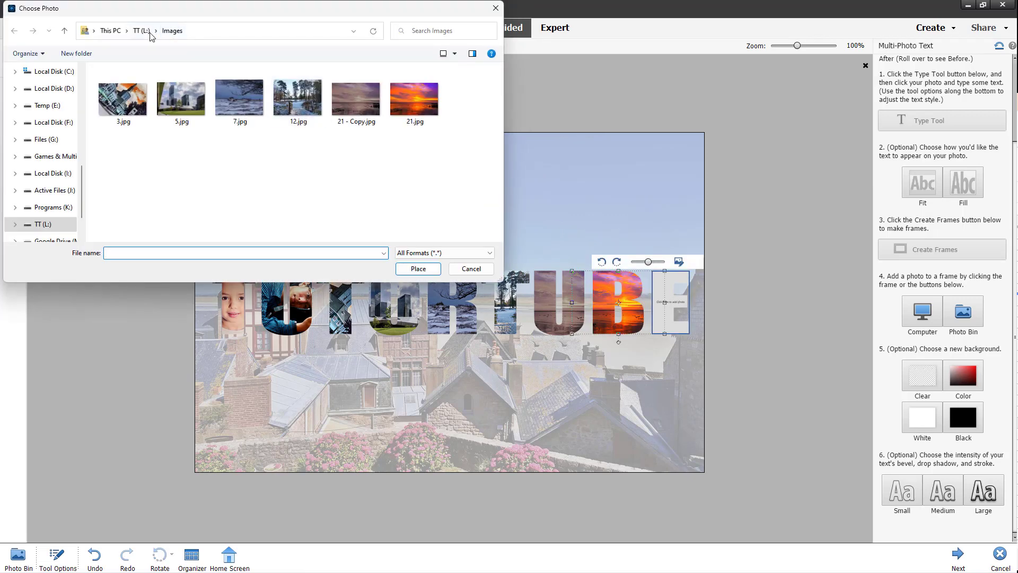
Fill the E with the woman illustration from TT (L:) and reposition the second T's photo.
click(142, 31)
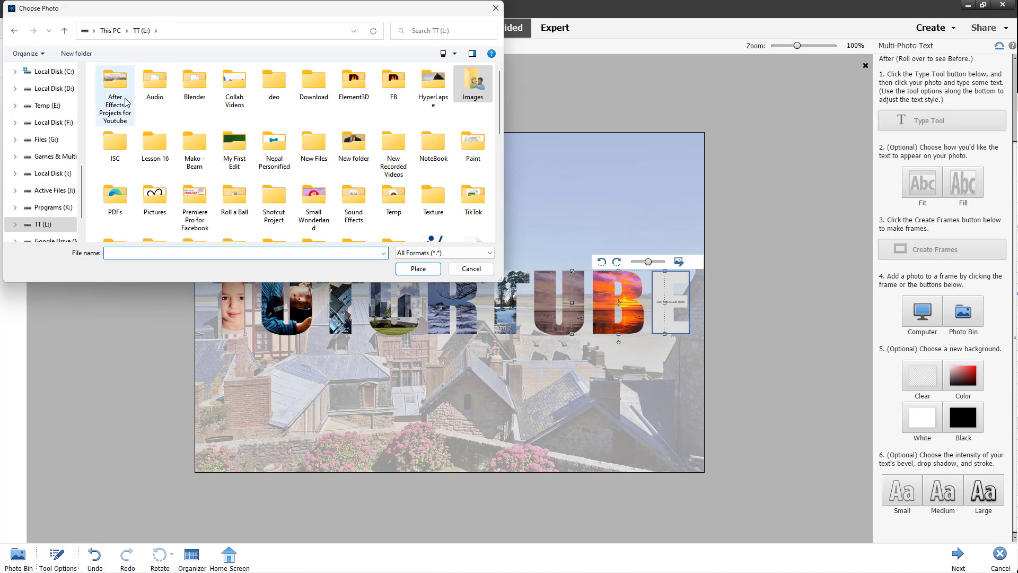
scroll(357, 159, down, 6)
scroll(319, 164, down, 1)
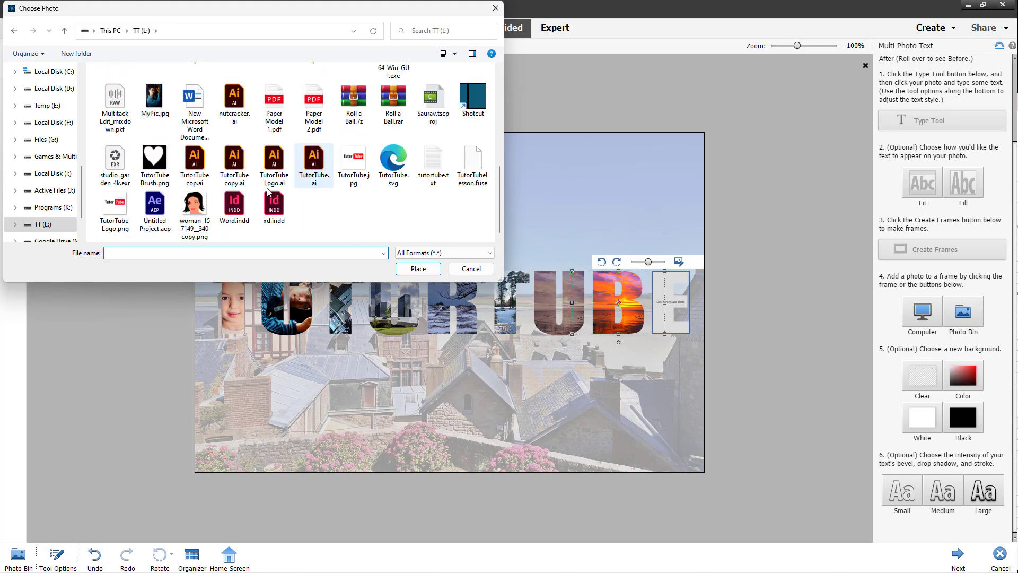
double_click(194, 207)
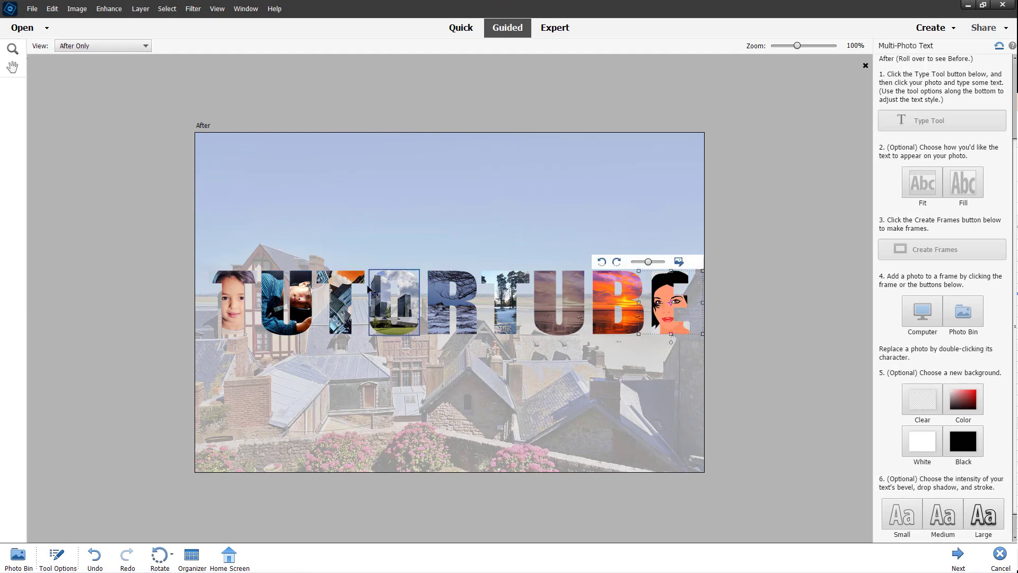
drag(348, 282, 368, 271)
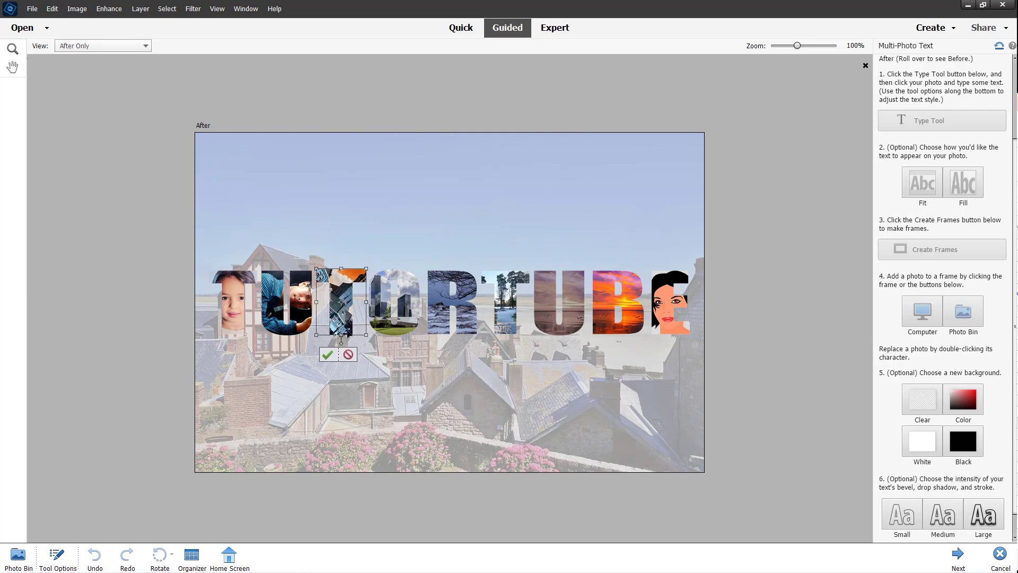
click(326, 355)
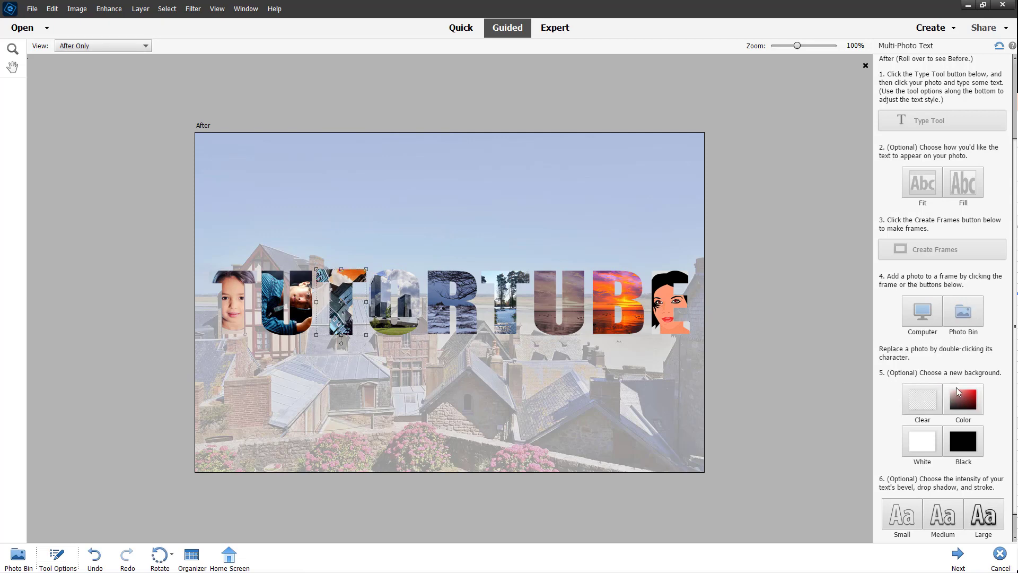
Try clear, dark red and white backgrounds, settle on black, and apply the strongest letter effects.
click(922, 403)
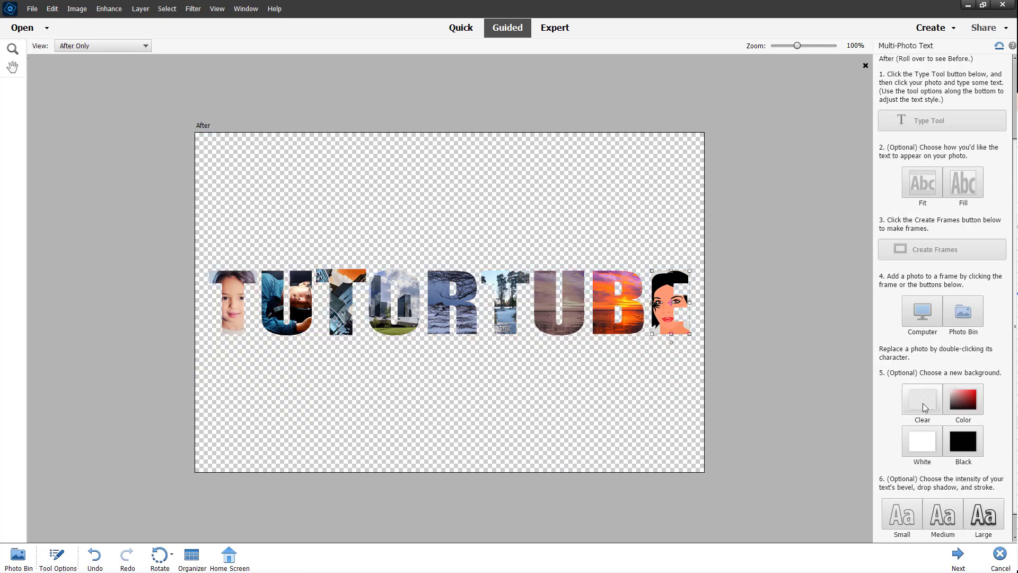
click(963, 400)
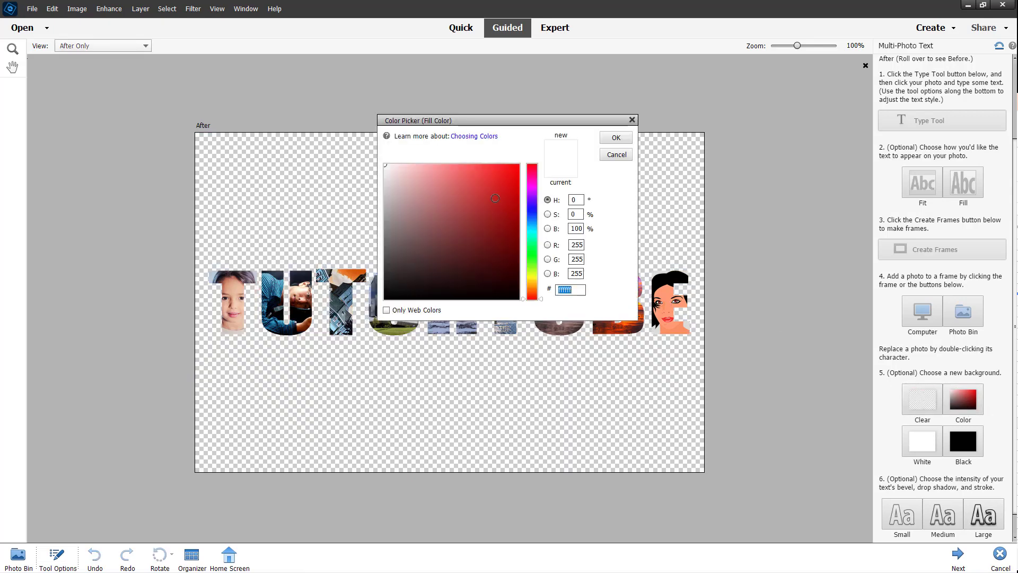
click(495, 198)
click(510, 269)
click(609, 139)
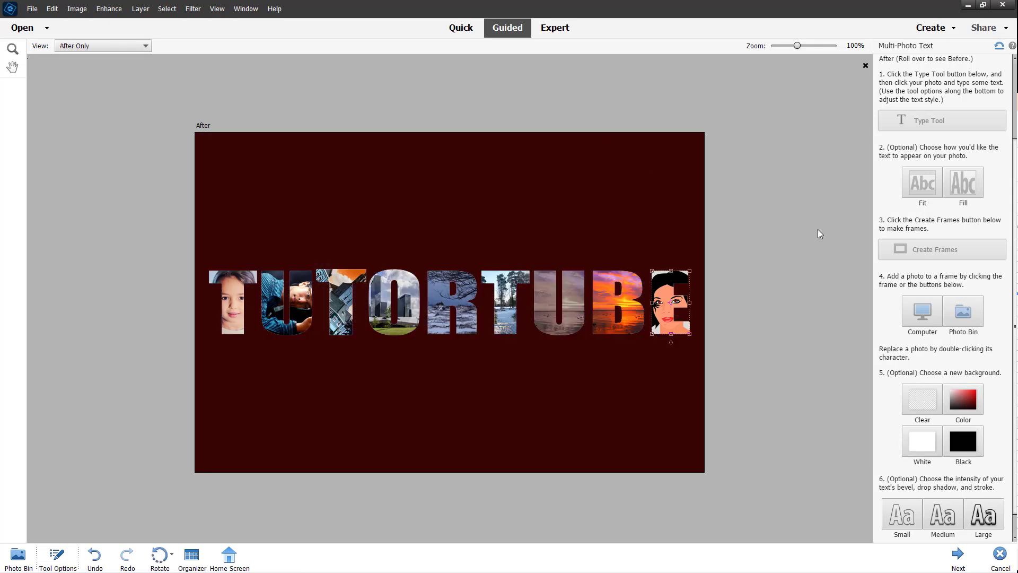
click(929, 443)
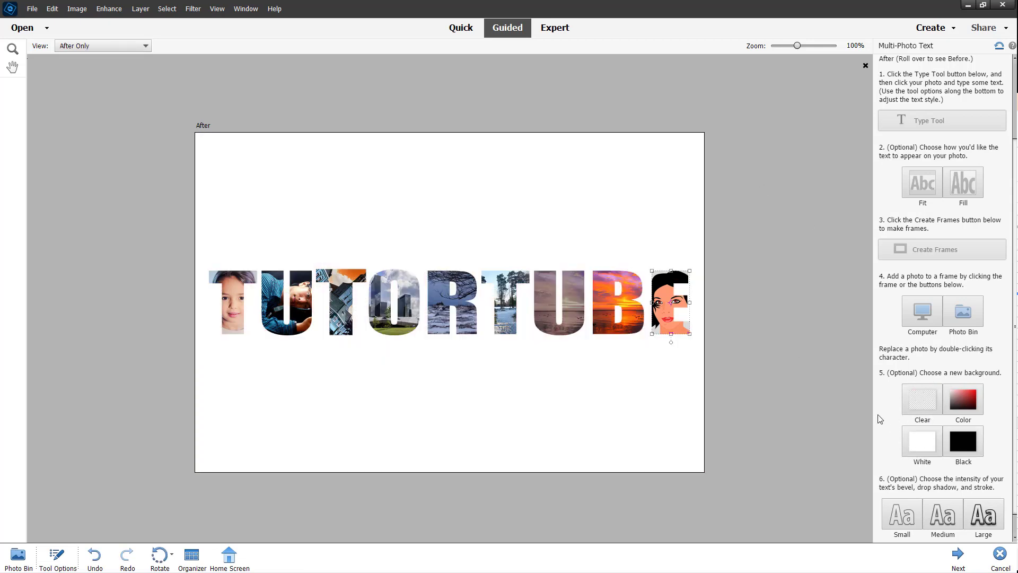
click(965, 446)
scroll(965, 448, down, 2)
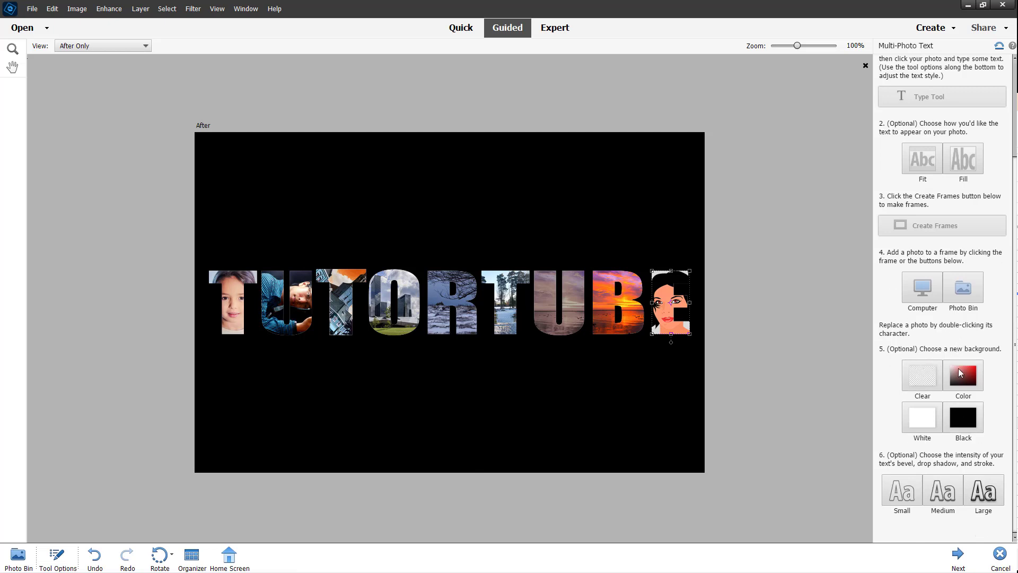
click(984, 499)
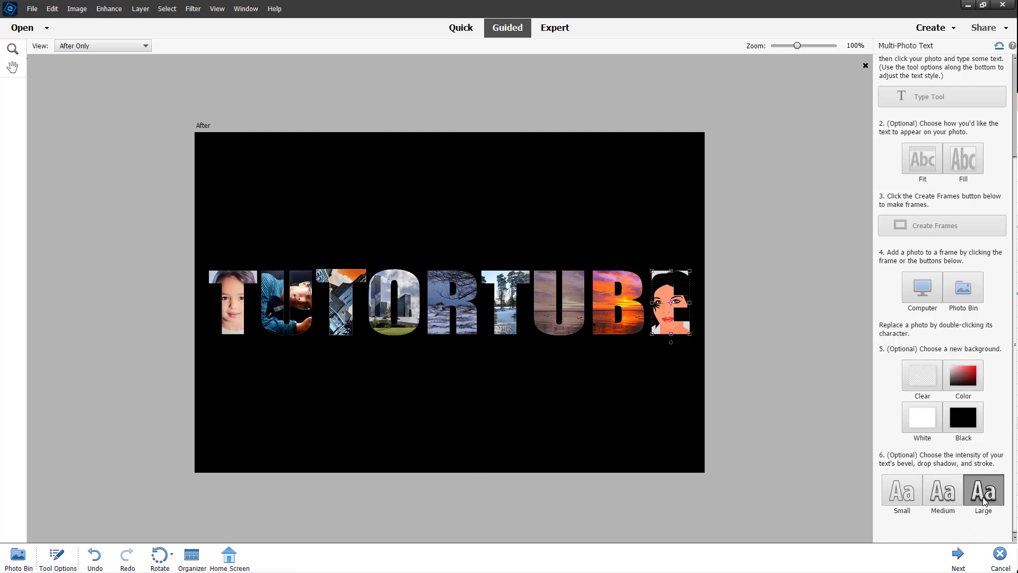
Reduce the bevel, shadow and stroke to Small intensity and finish the guided steps.
click(953, 497)
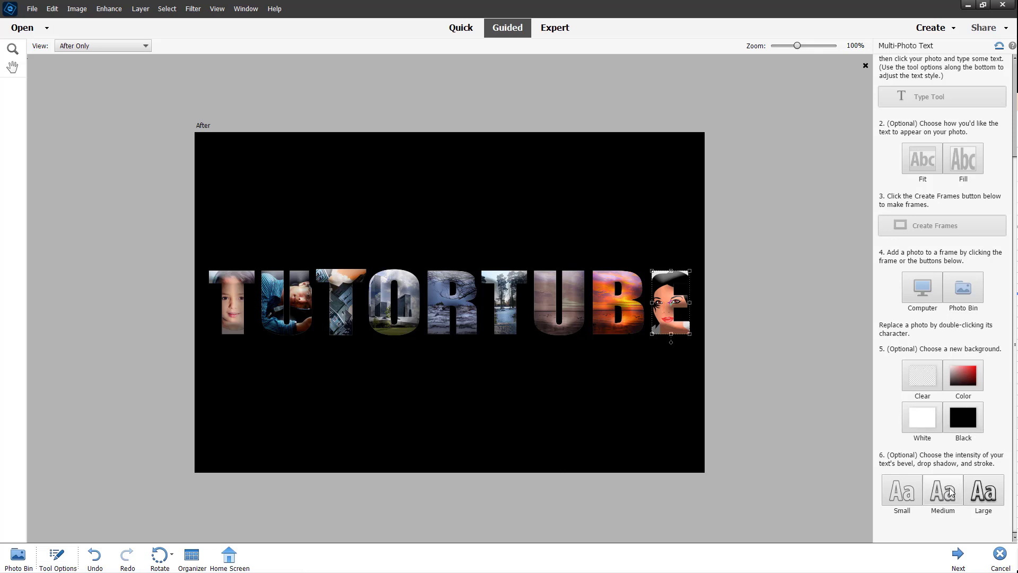
click(949, 488)
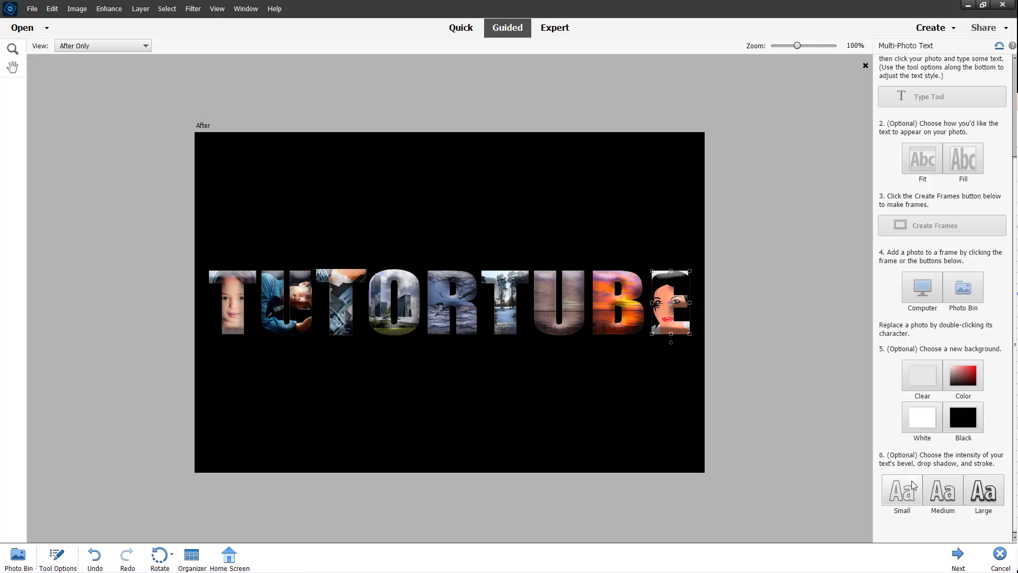
click(900, 495)
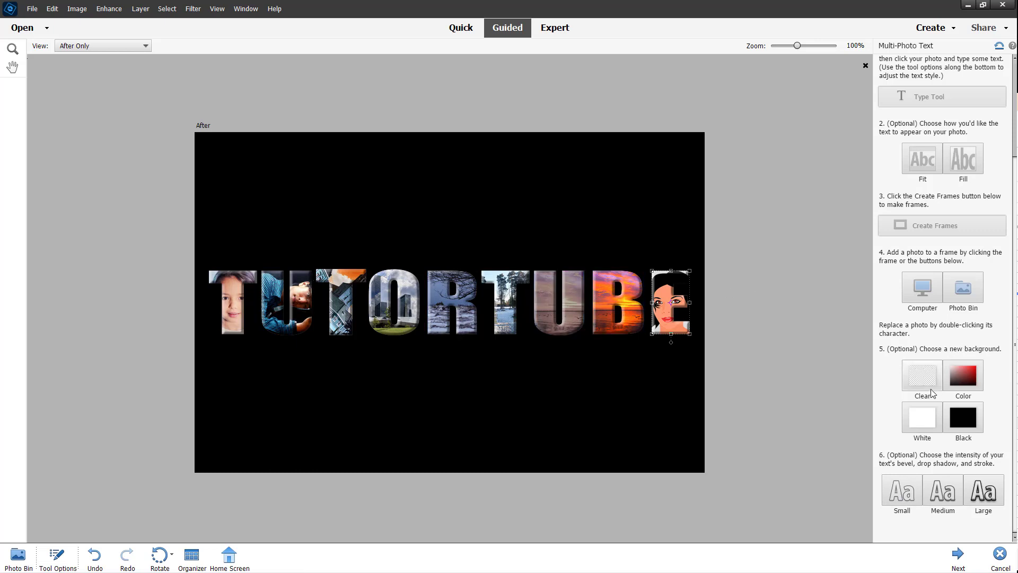
click(958, 554)
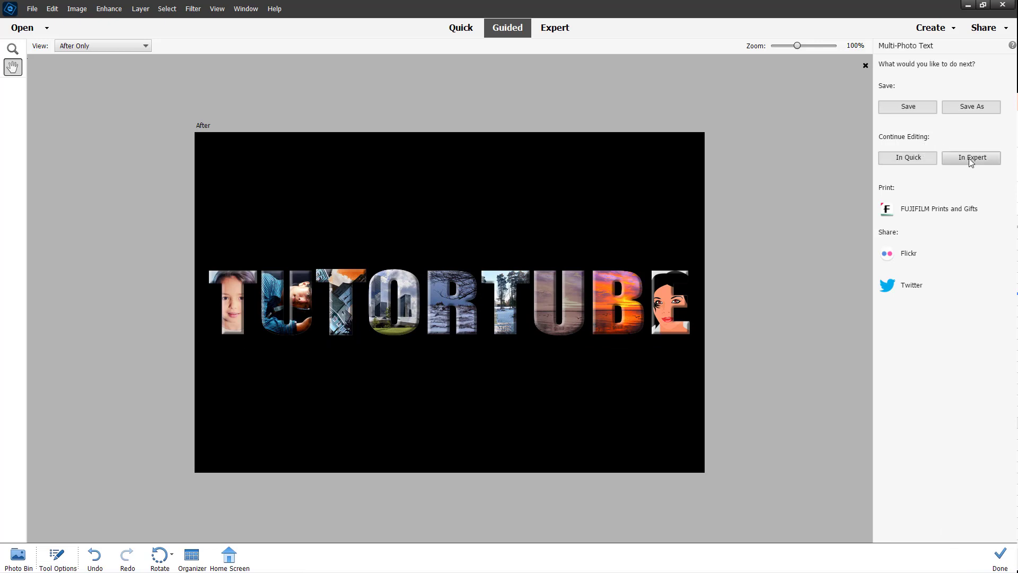
Open the finished TUTORTUBE collage in Quick mode under Continue Editing.
click(916, 159)
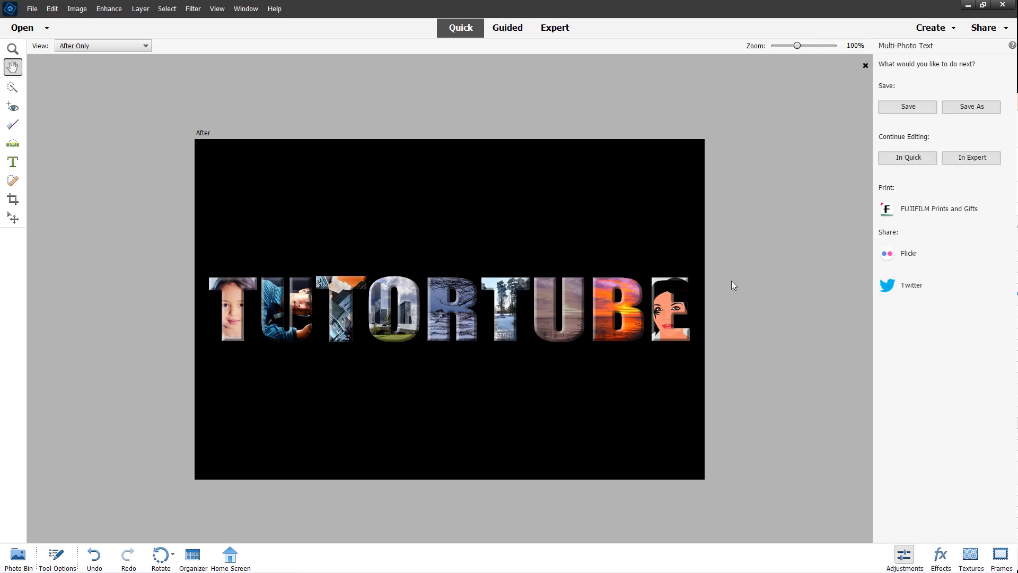